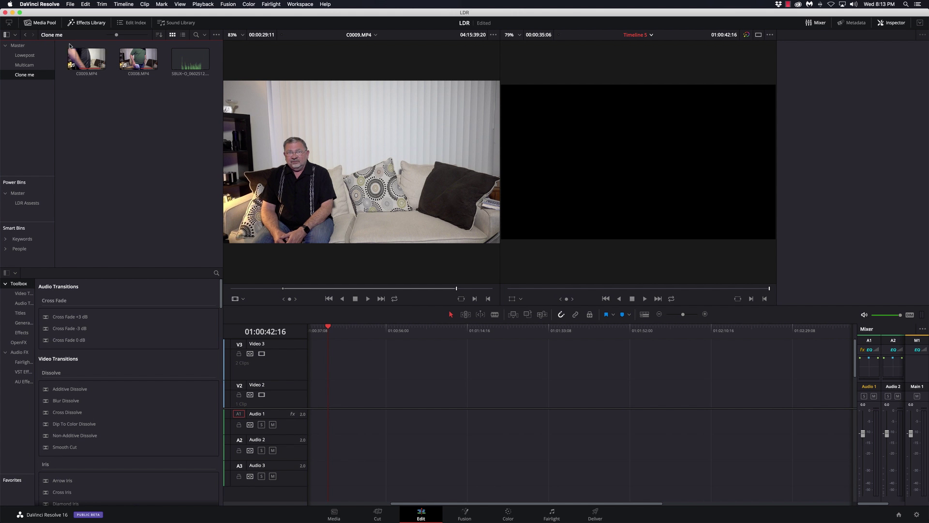
# Preview takes C0008 and C0009 in the source viewer, then place C0009.MP4 on the timeline.
pyautogui.click(85, 73)
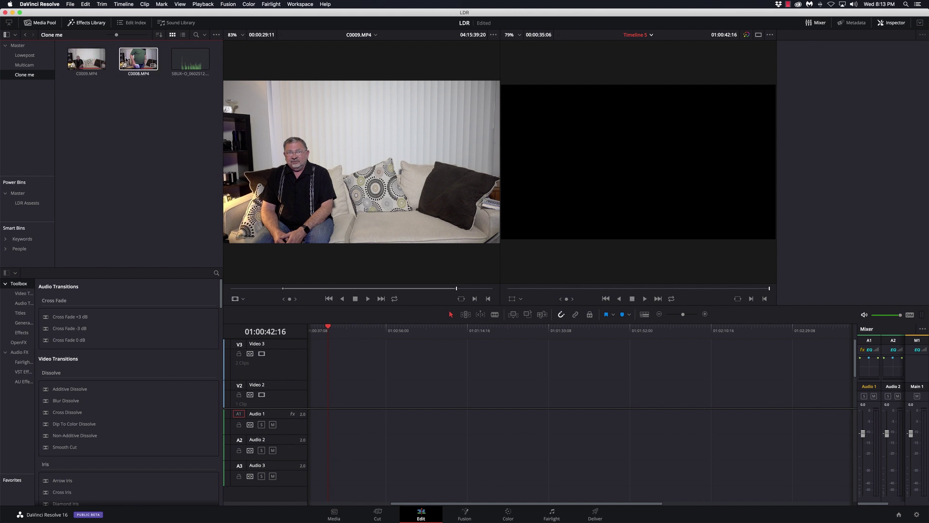
pyautogui.moveTo(138, 59); pyautogui.dragTo(334, 169)
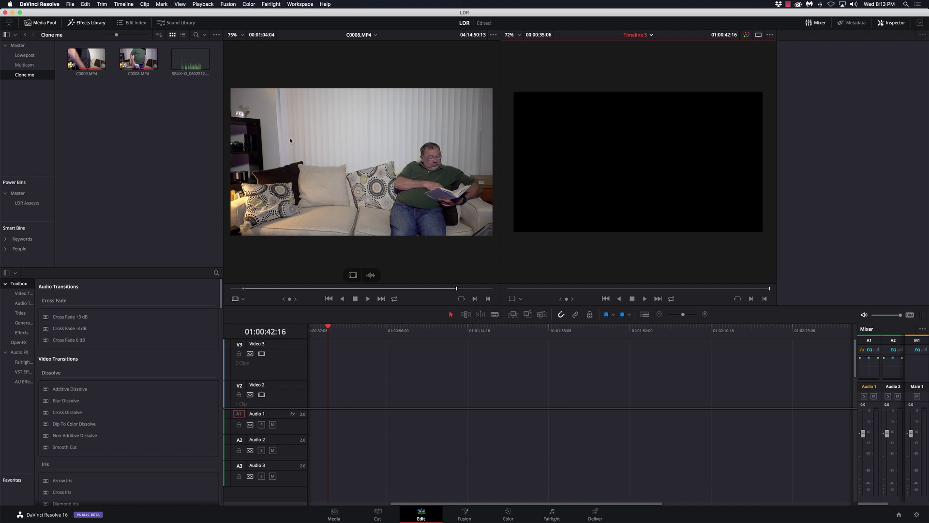
pyautogui.click(87, 63)
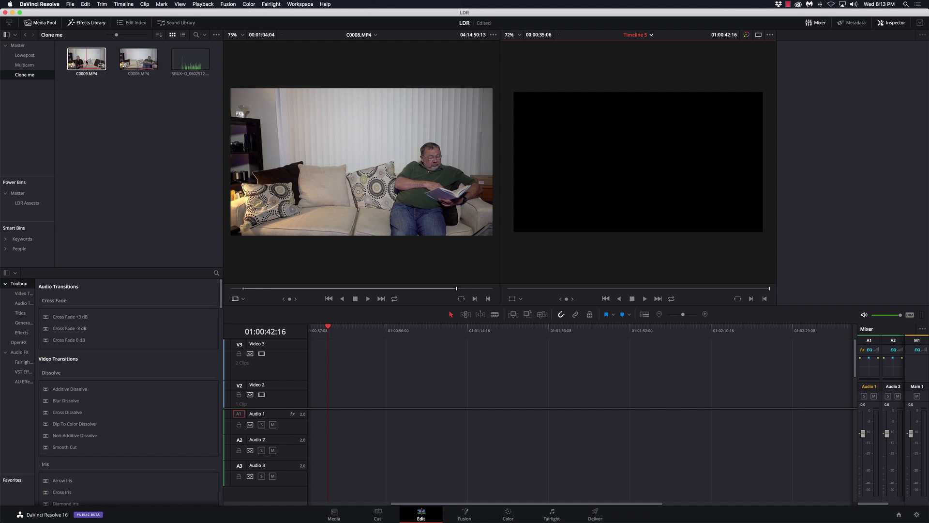
pyautogui.moveTo(87, 63); pyautogui.dragTo(299, 225)
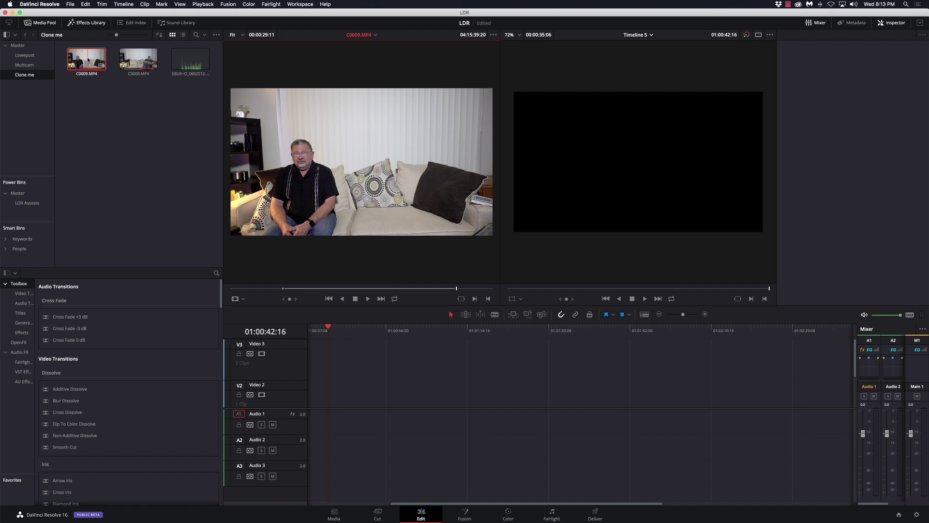
pyautogui.moveTo(88, 60); pyautogui.dragTo(387, 383)
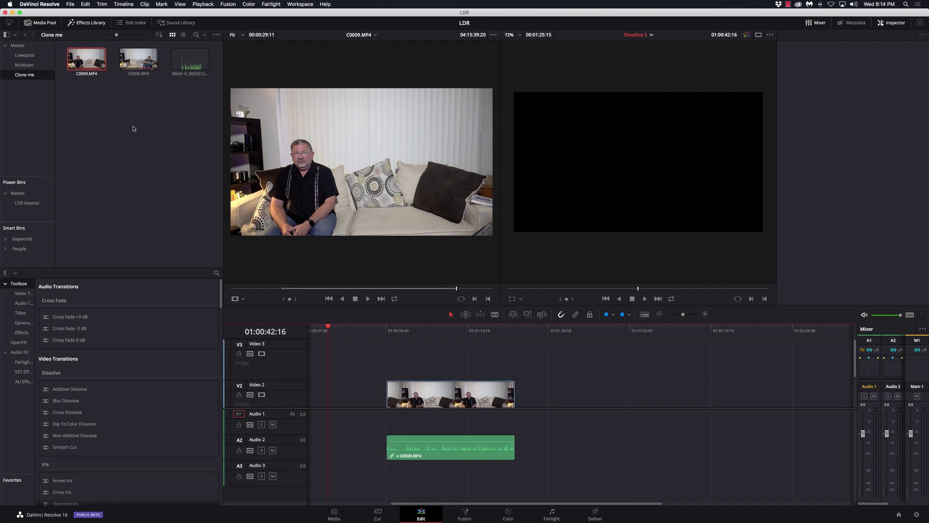
# Add C0008.MP4 on a higher track and move C0009.MP4 down to Video 1.
pyautogui.moveTo(132, 62); pyautogui.dragTo(376, 352)
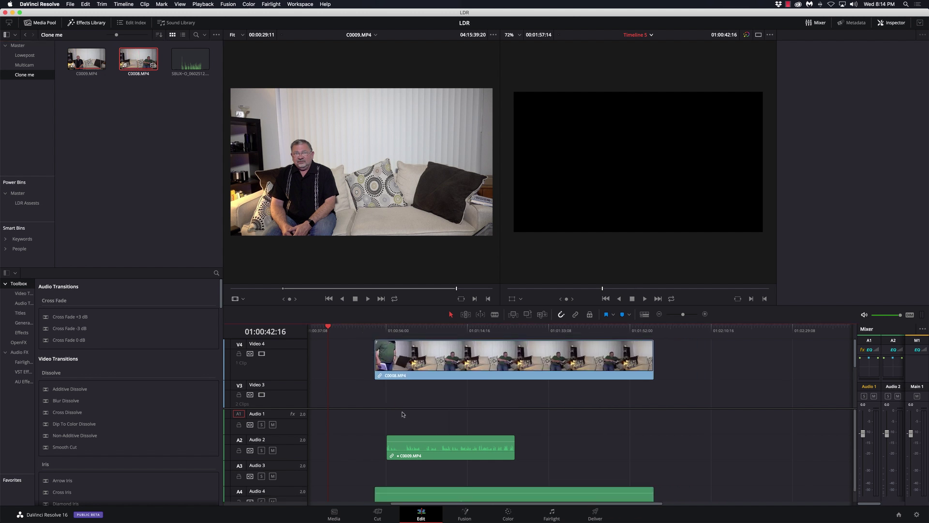
pyautogui.scroll(-4, 402, 400)
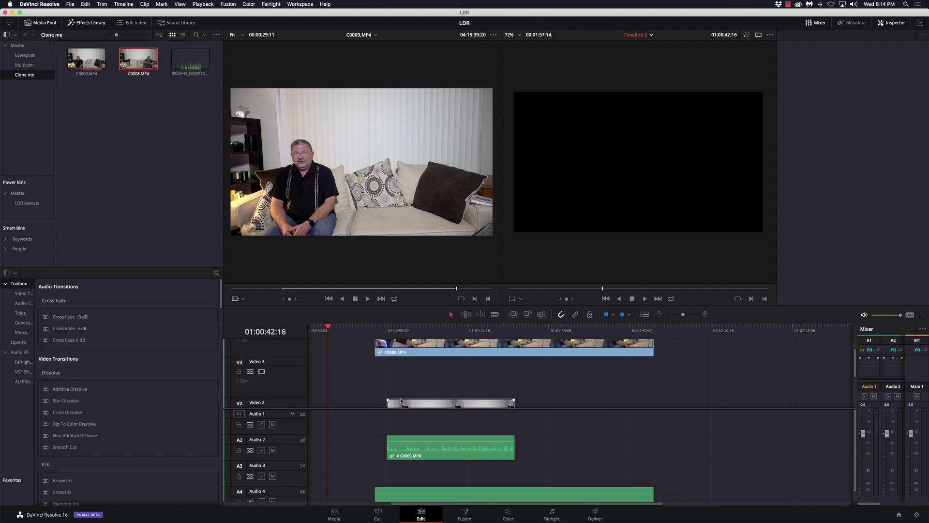
pyautogui.hscroll(-2, 401, 401)
pyautogui.moveTo(448, 351); pyautogui.dragTo(455, 372)
pyautogui.scroll(4, 448, 370)
pyautogui.scroll(-2, 455, 373)
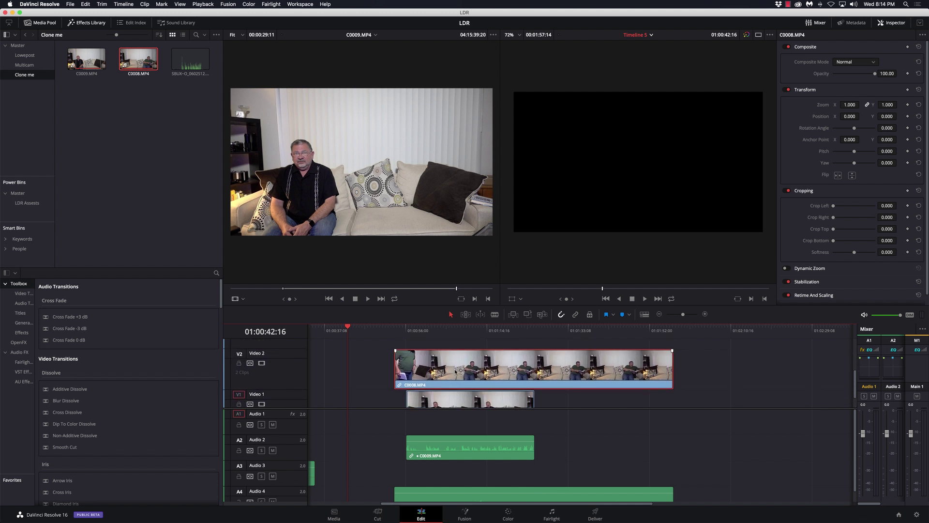
pyautogui.hscroll(2, 617, 361)
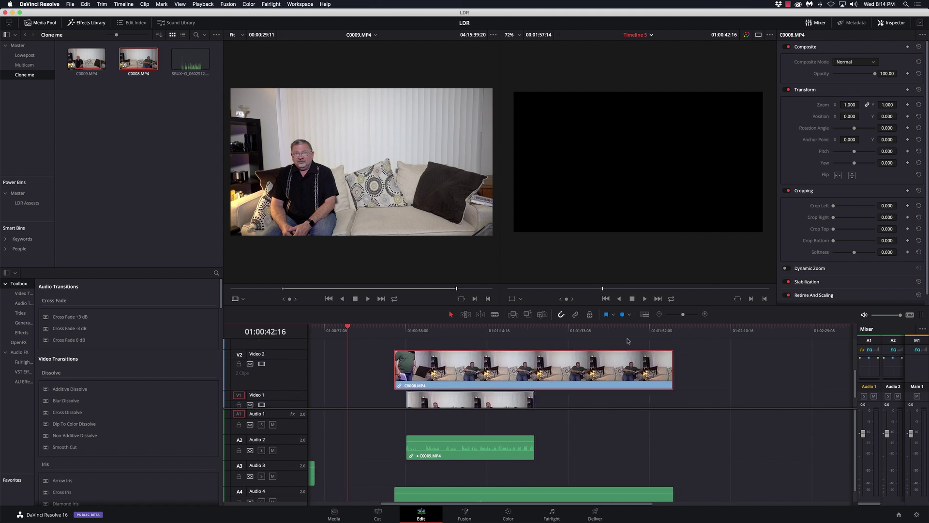
# Preview the green-shirt take and slide C0008.MP4 earlier on the timeline.
pyautogui.click(626, 336)
pyautogui.moveTo(626, 337); pyautogui.dragTo(659, 337)
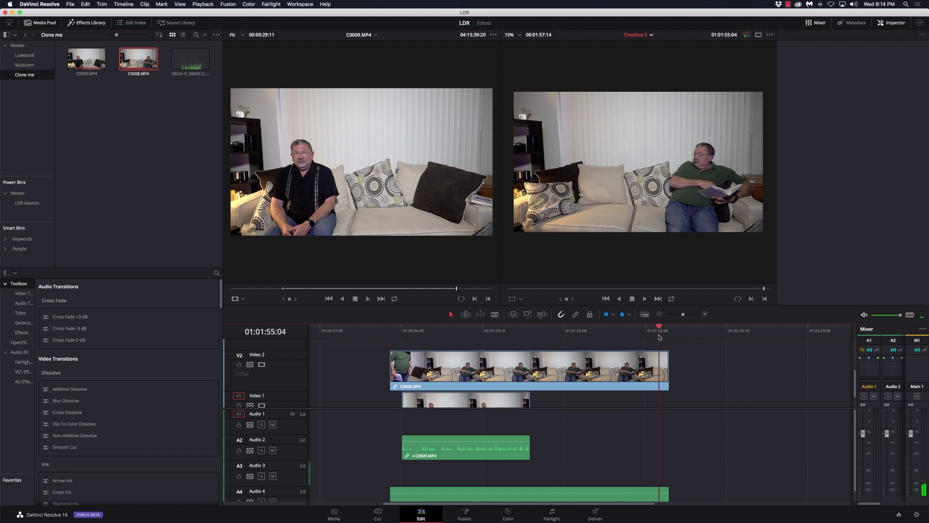
pyautogui.moveTo(607, 369); pyautogui.dragTo(549, 369)
pyautogui.hscroll(-3, 541, 436)
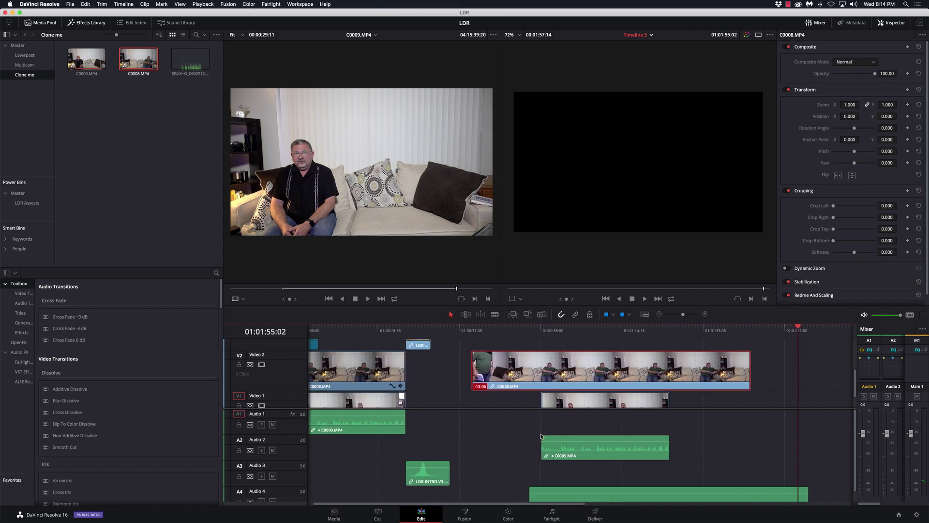
pyautogui.hscroll(2, 540, 436)
pyautogui.hscroll(3, 511, 429)
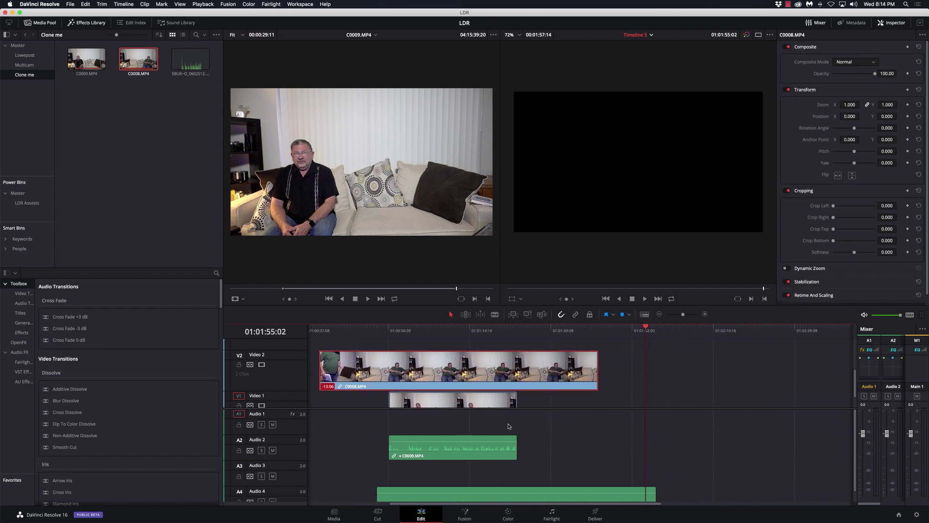
# Trim C0008.MP4's head and slide it left to overlap C0009.MP4.
pyautogui.moveTo(315, 372); pyautogui.dragTo(425, 376)
pyautogui.moveTo(506, 378); pyautogui.dragTo(424, 377)
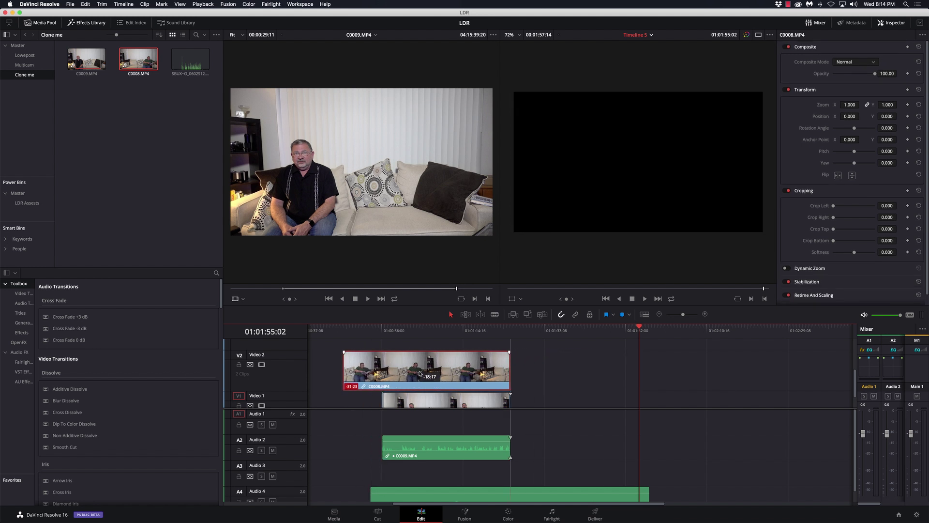
pyautogui.moveTo(342, 369); pyautogui.dragTo(420, 387)
pyautogui.scroll(-1, 528, 478)
# Delete C0008's audio on Audio 4 and move C0009's audio up to Audio 1.
pyautogui.click(513, 490)
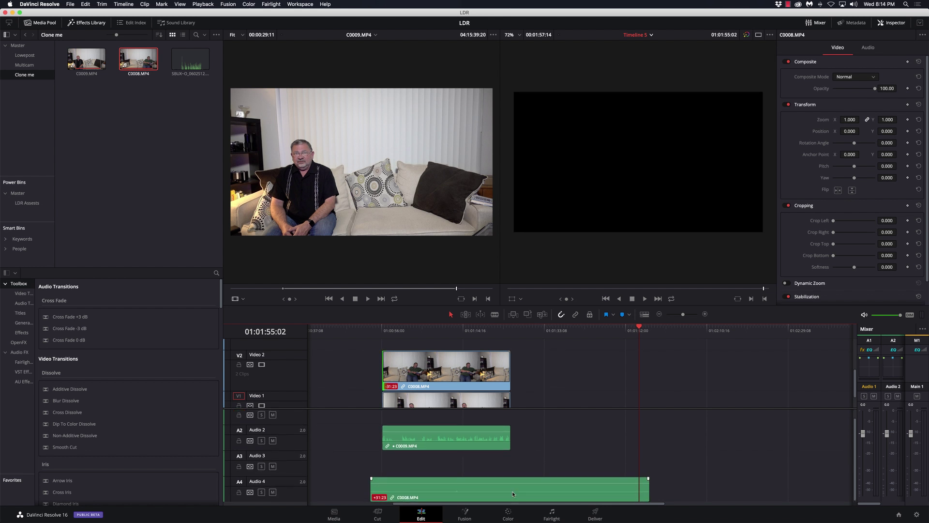
pyautogui.hscroll(-1, 513, 490)
pyautogui.press('Delete')
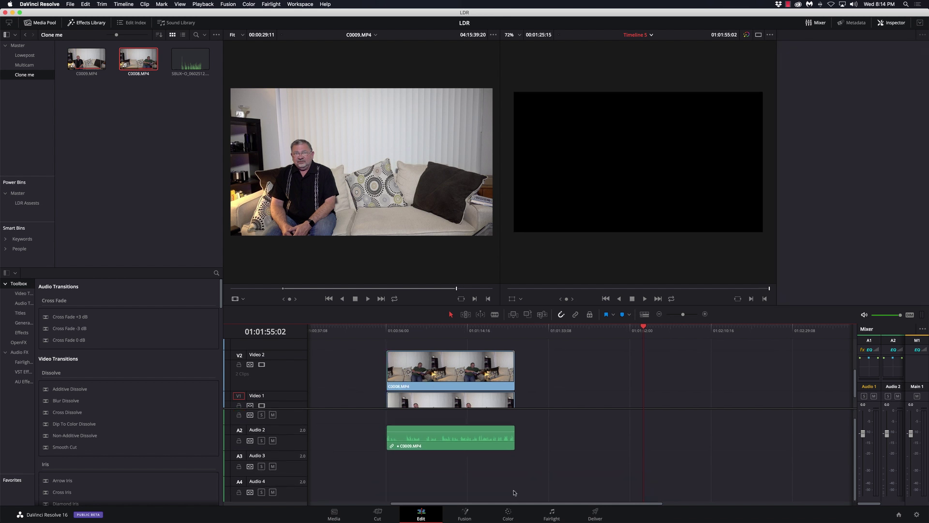
pyautogui.scroll(1, 515, 463)
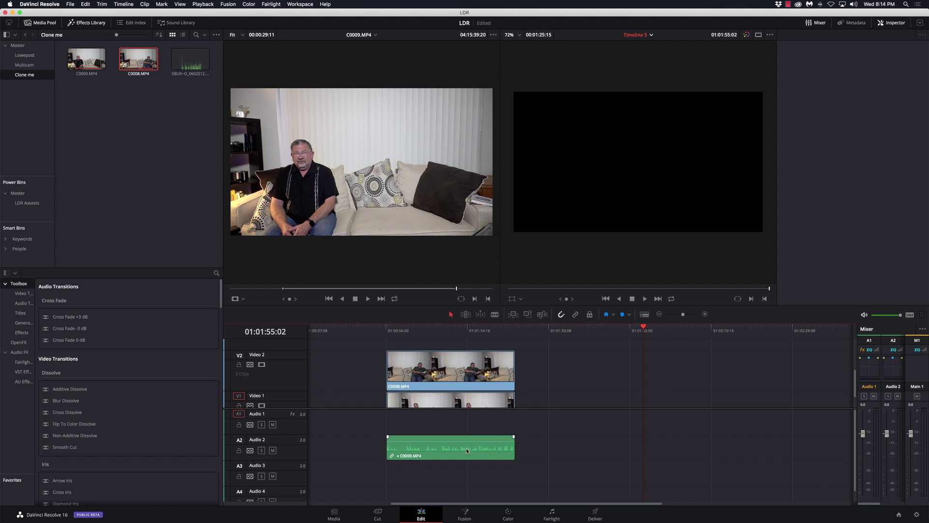
pyautogui.moveTo(467, 448); pyautogui.dragTo(467, 422)
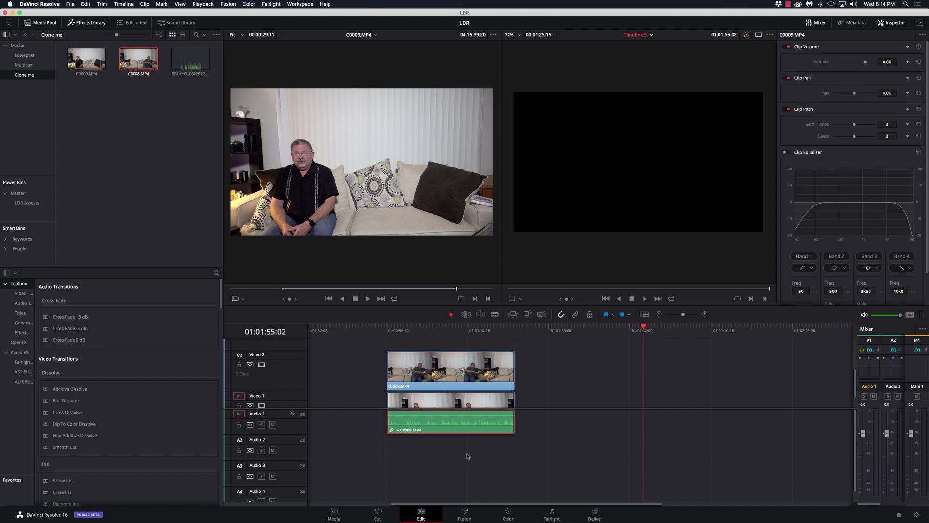
# Enlarge the video track area and slide C0008.MP4 past the end of C0009.MP4.
pyautogui.scroll(-2, 485, 385)
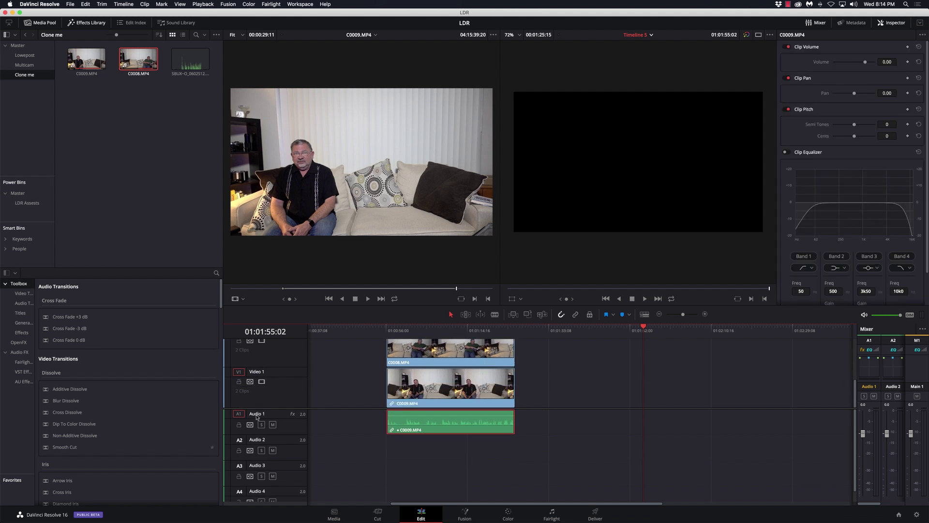
pyautogui.moveTo(272, 409); pyautogui.dragTo(271, 436)
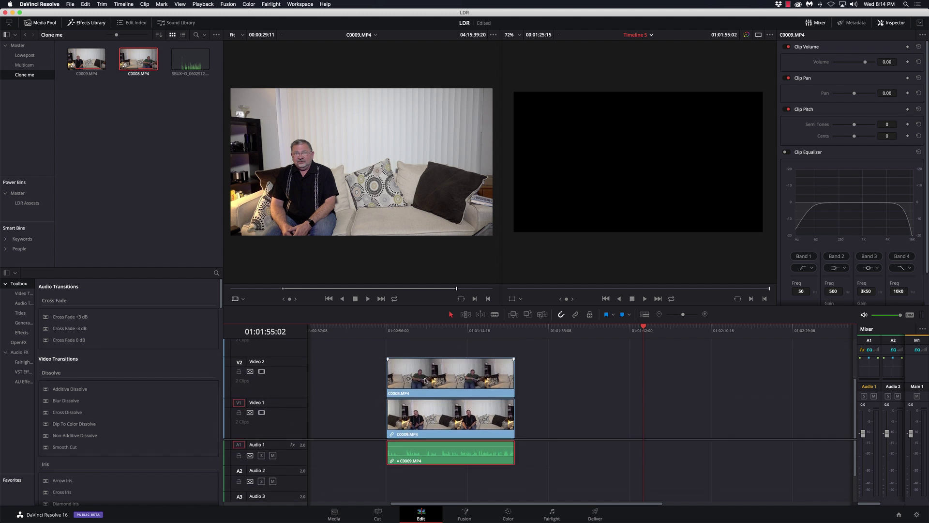
pyautogui.moveTo(402, 332); pyautogui.dragTo(439, 336)
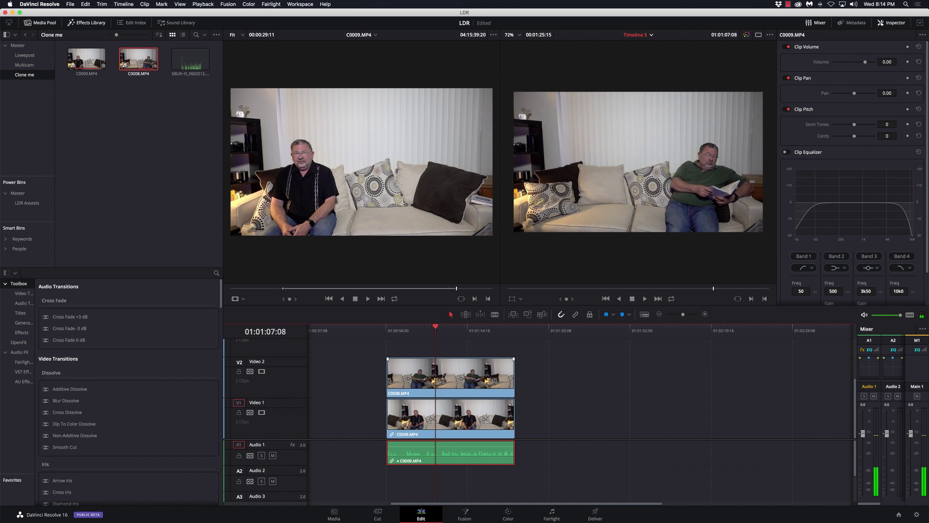
pyautogui.moveTo(443, 375); pyautogui.dragTo(571, 376)
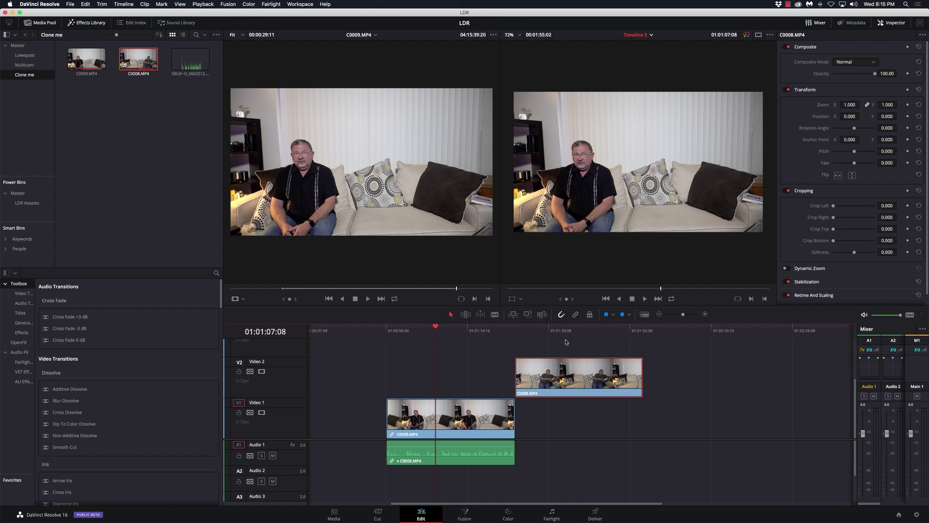
# Crop away the left part of C0008.MP4 using Crop Left in the Inspector's Cropping settings.
pyautogui.click(568, 332)
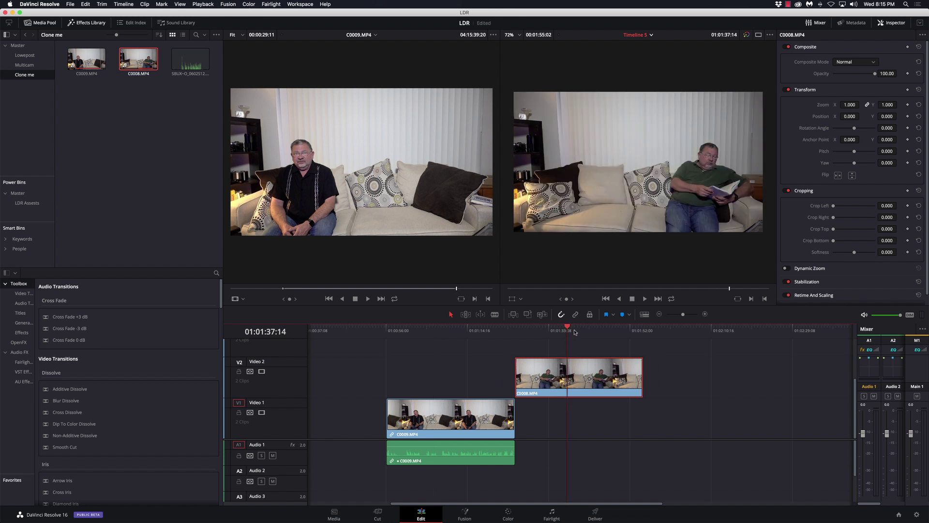
pyautogui.click(813, 191)
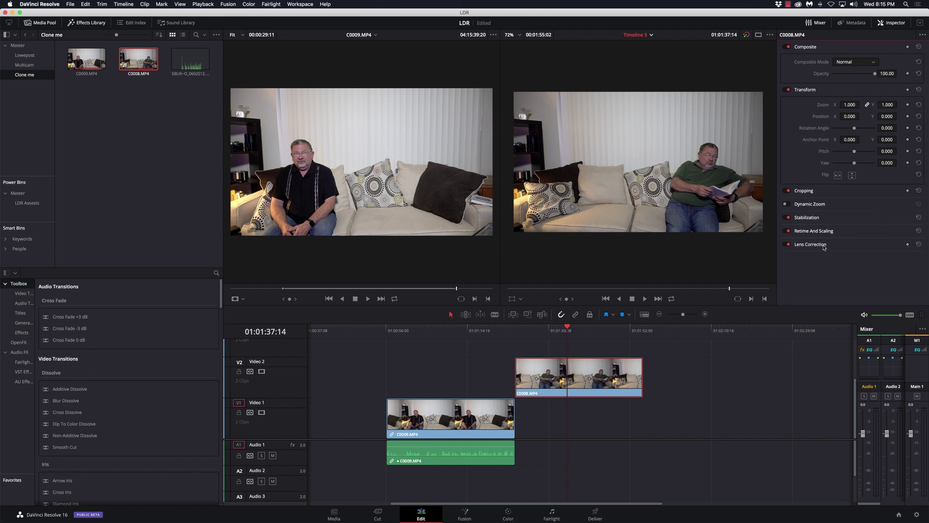
pyautogui.click(816, 193)
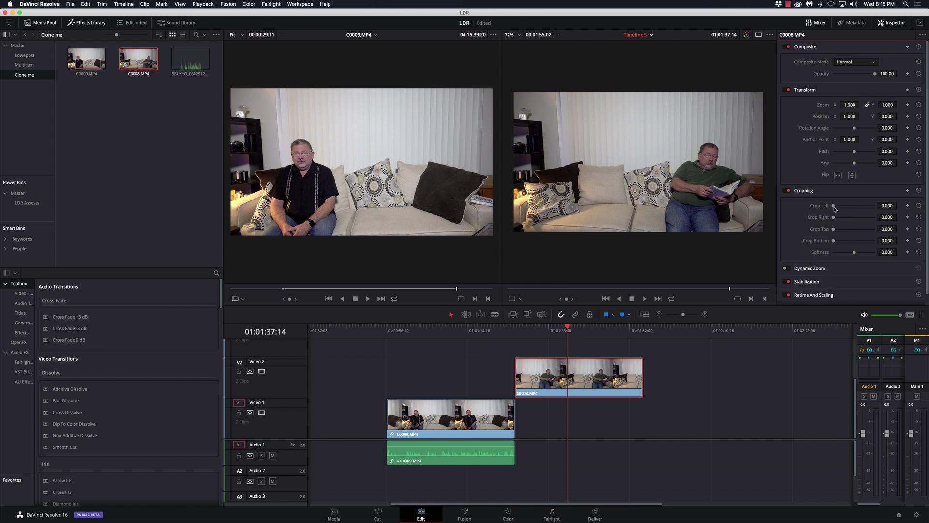
pyautogui.moveTo(833, 206); pyautogui.dragTo(856, 208)
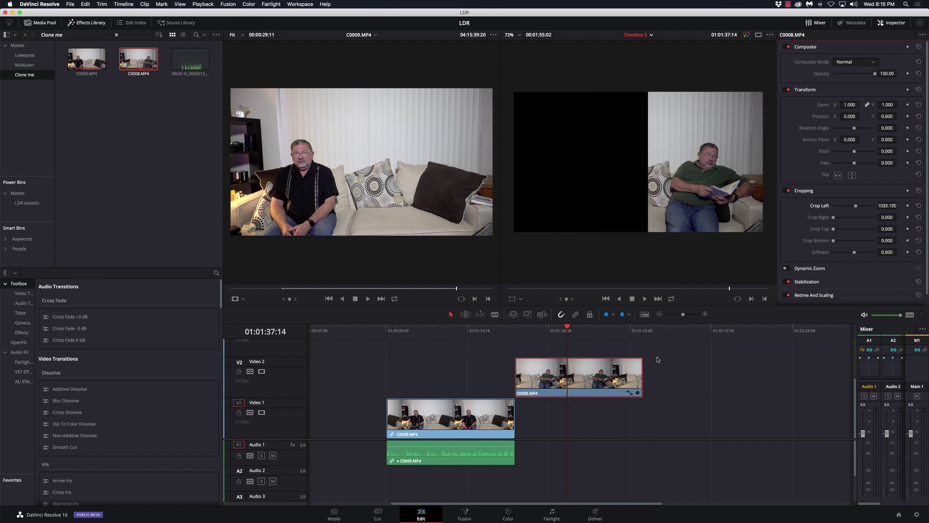
# Move C0008.MP4 back above C0009.MP4 and settle Crop Left at 951.700.
pyautogui.moveTo(607, 375); pyautogui.dragTo(475, 369)
pyautogui.click(433, 331)
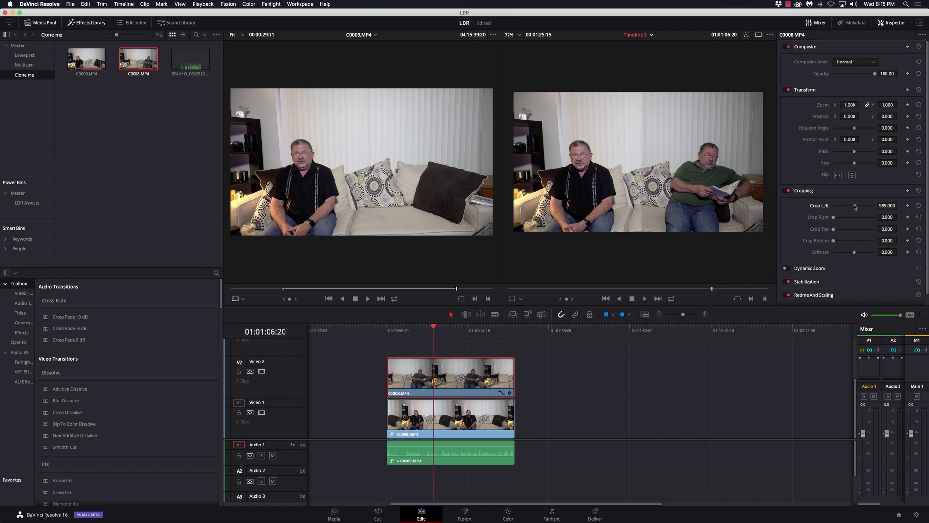
pyautogui.moveTo(856, 206); pyautogui.dragTo(855, 207)
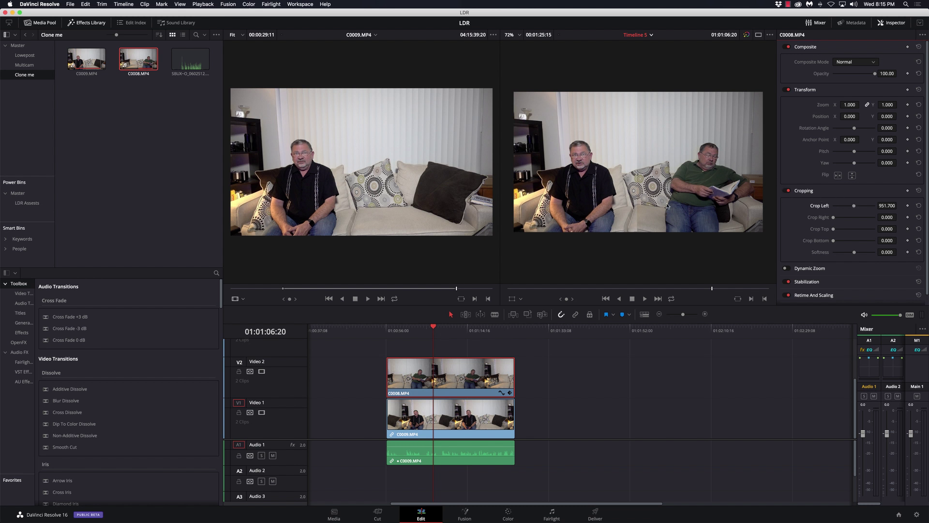
# Set C0008.MP4's Crop Left to 918.300 and Cropping Softness to 16.520.
pyautogui.moveTo(855, 206); pyautogui.dragTo(854, 208)
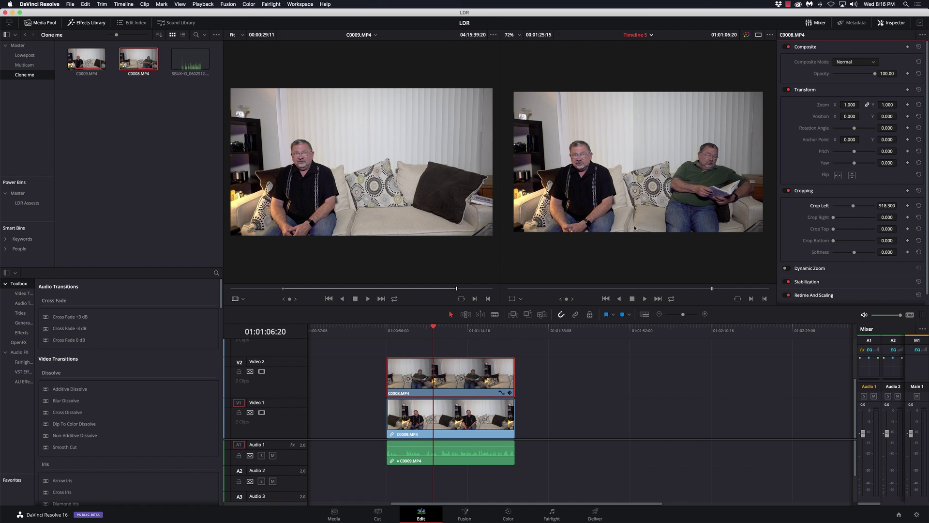
pyautogui.moveTo(854, 253); pyautogui.dragTo(858, 253)
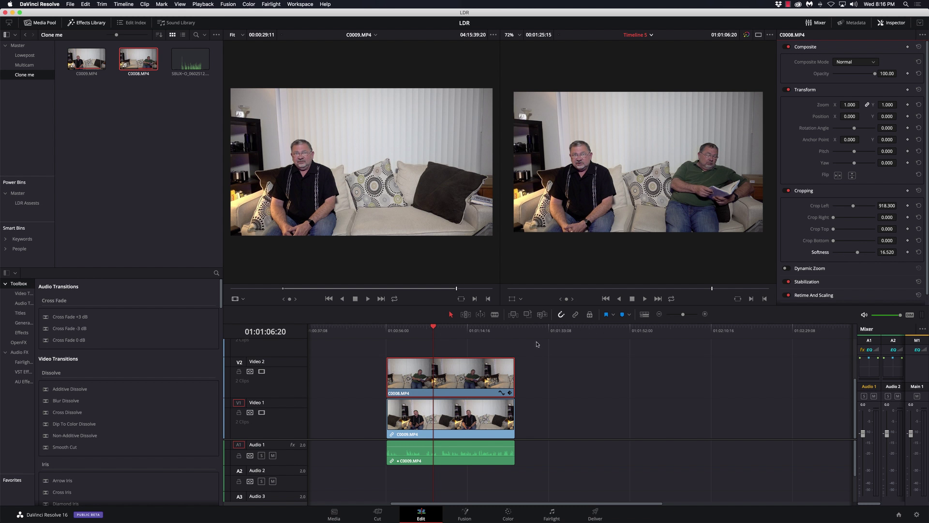
# Move C0008.MP4 past C0009.MP4's end and increase its crop softness to inspect the edge.
pyautogui.moveTo(486, 380); pyautogui.dragTo(615, 381)
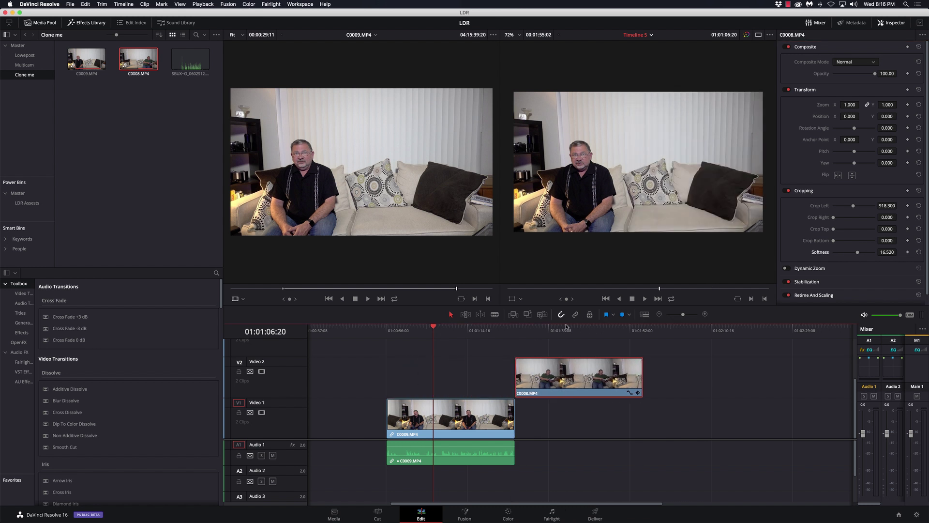
pyautogui.click(567, 328)
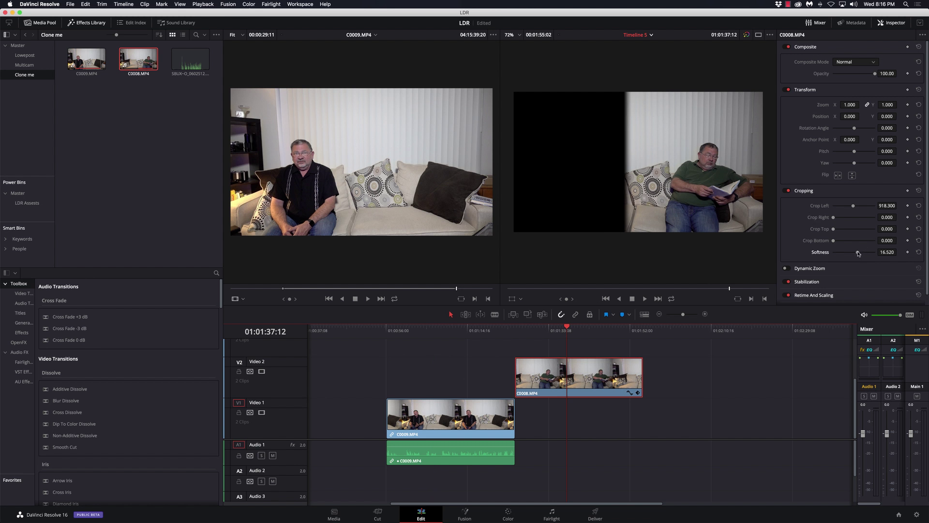
pyautogui.moveTo(858, 254)
pyautogui.mouseDown()
pyautogui.moveTo(874, 253)
pyautogui.moveTo(842, 251)
pyautogui.moveTo(858, 250)
pyautogui.mouseUp()
# Put C0008.MP4 back over C0009.MP4 and raise crop Softness to 30.430.
pyautogui.moveTo(595, 374); pyautogui.dragTo(466, 374)
pyautogui.click(429, 331)
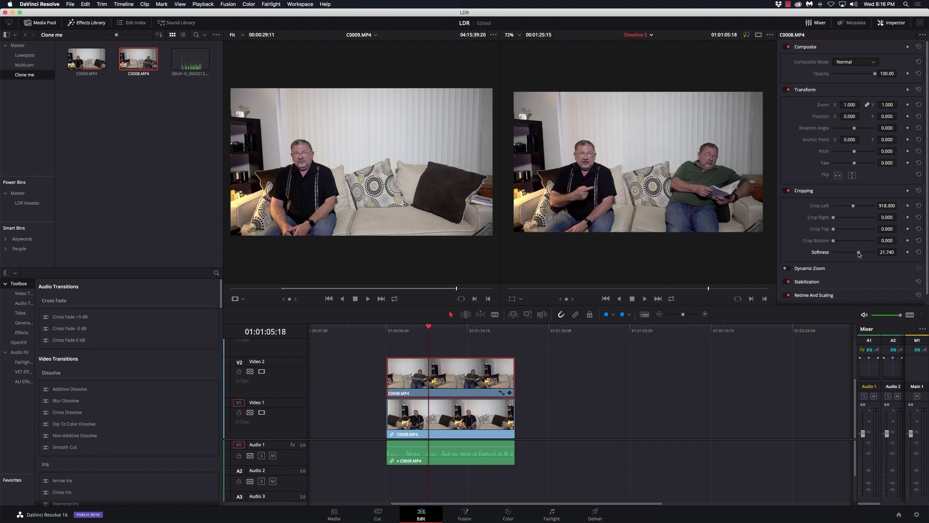
pyautogui.moveTo(860, 255); pyautogui.dragTo(861, 252)
pyautogui.moveTo(854, 206); pyautogui.dragTo(854, 208)
# Scrub through the cloned shot to review the blended seam.
pyautogui.click(397, 331)
pyautogui.moveTo(403, 331); pyautogui.dragTo(425, 330)
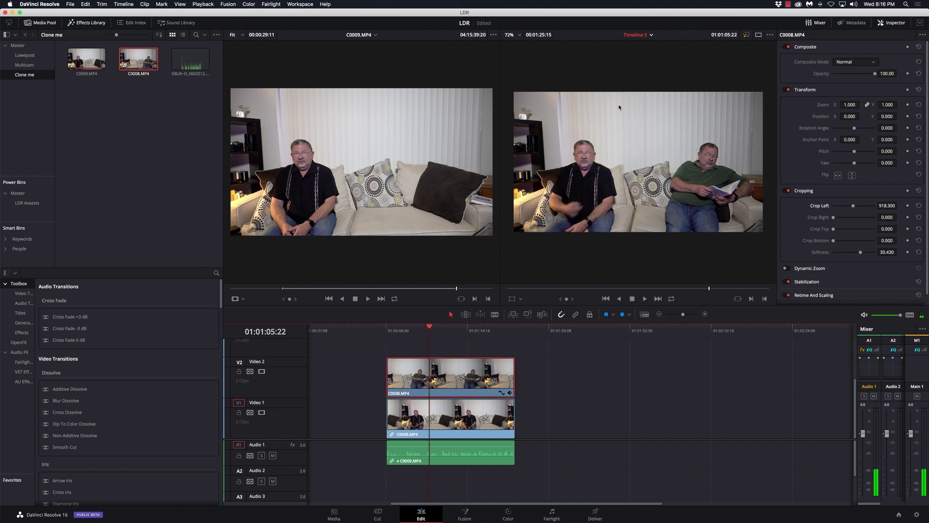
pyautogui.click(431, 329)
pyautogui.moveTo(431, 329); pyautogui.dragTo(482, 329)
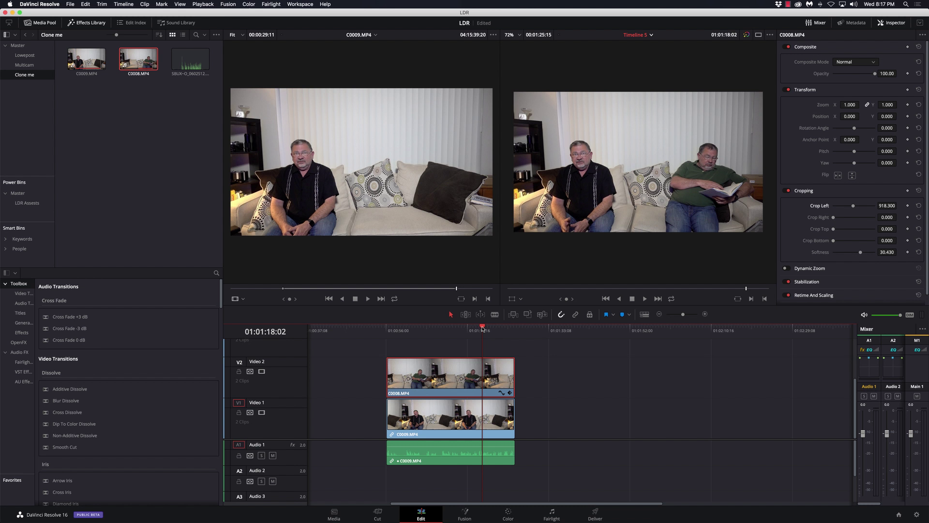
pyautogui.moveTo(407, 331)
pyautogui.mouseDown()
pyautogui.moveTo(398, 330)
pyautogui.moveTo(416, 331)
pyautogui.mouseUp()
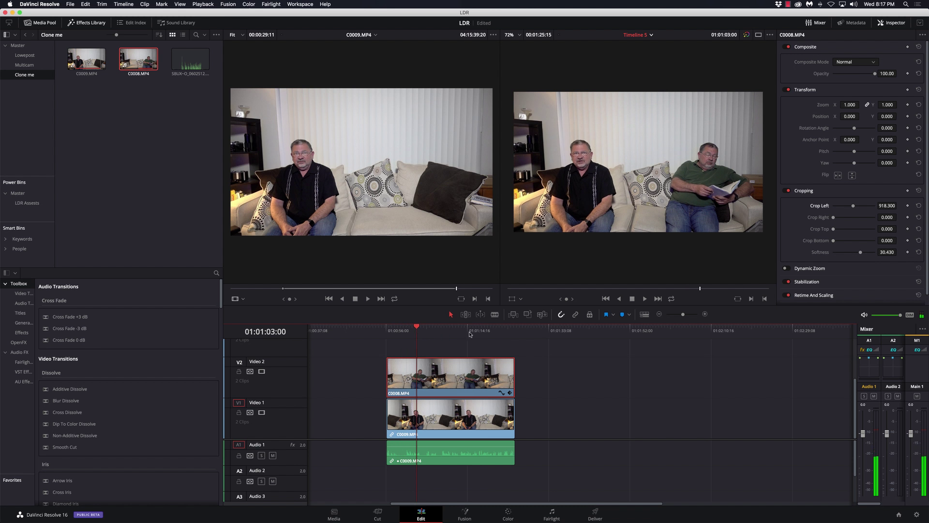
pyautogui.hscroll(-1, 466, 334)
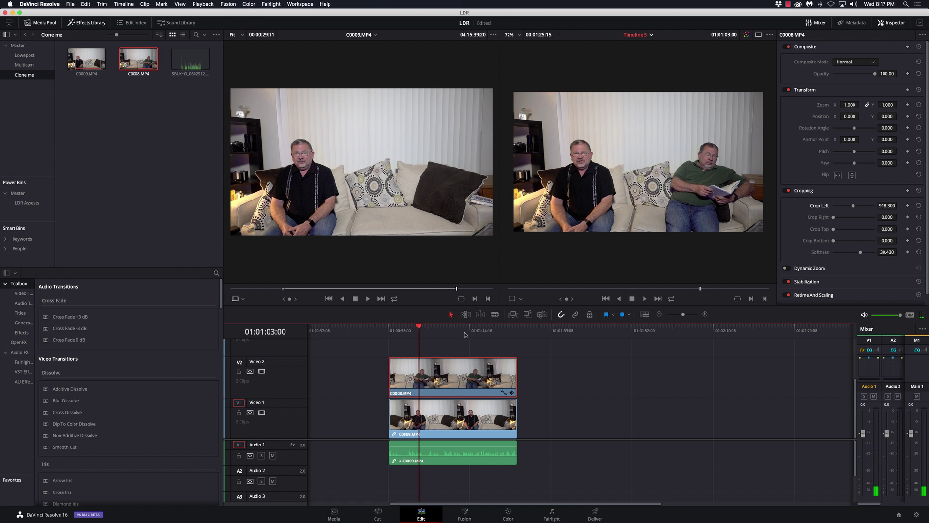